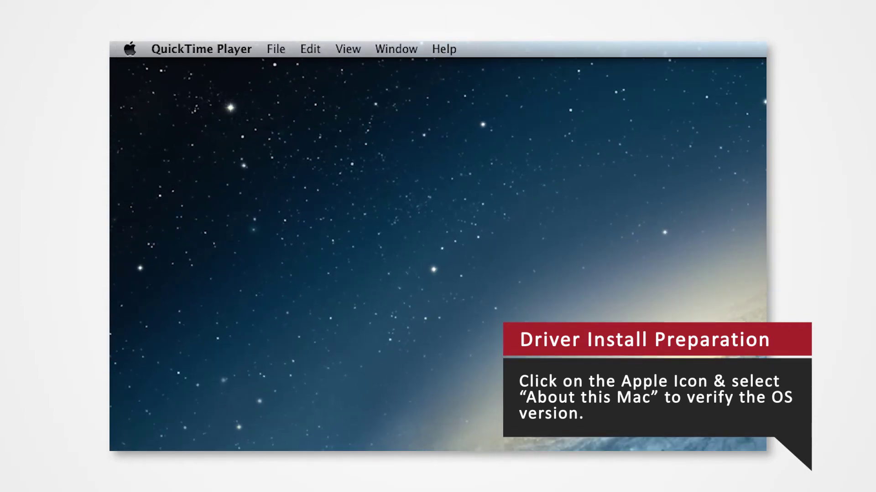
Step: Check this Mac's OS version and hardware details in About This Mac
click(122, 46)
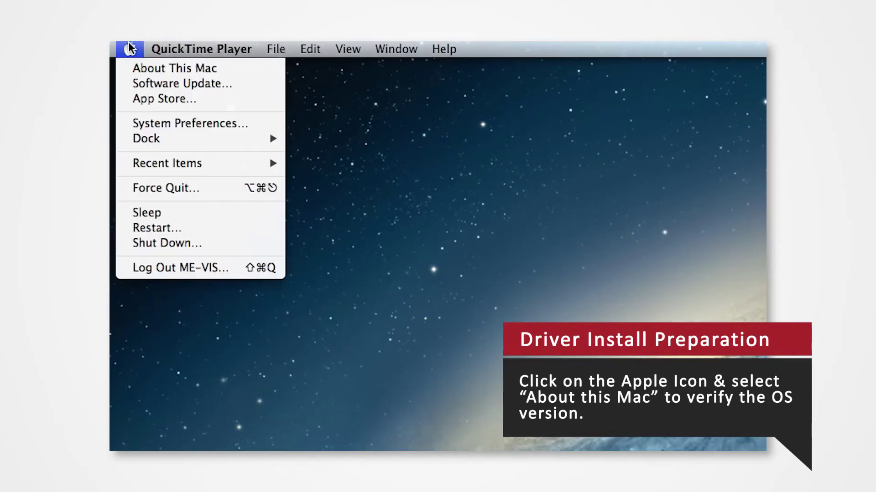
click(135, 68)
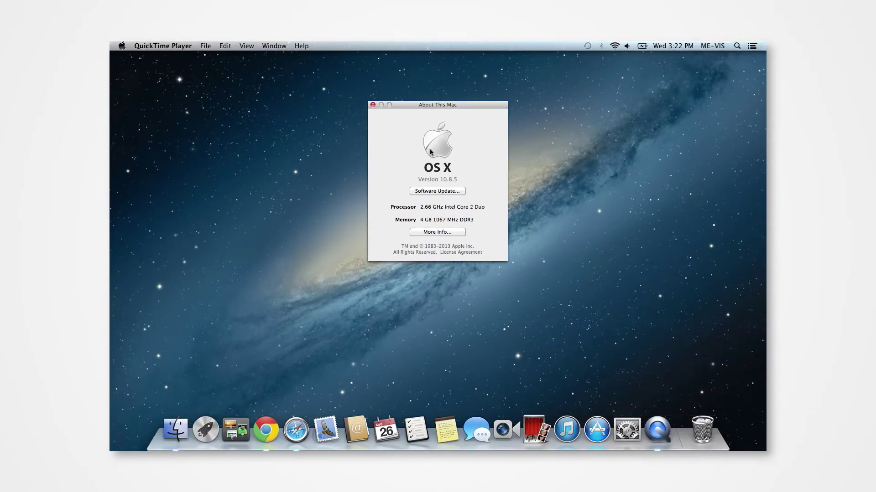
click(373, 105)
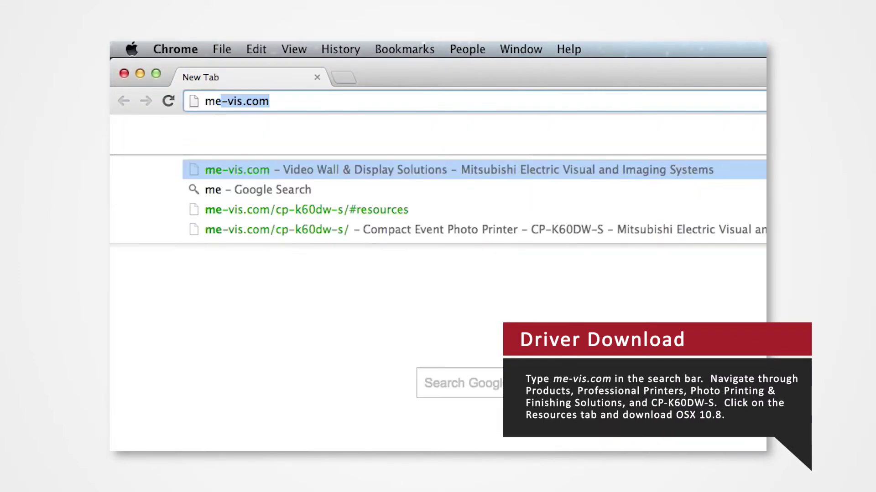
Step: Go to me-vis.com and open the Professional Printers section
text(is.com)
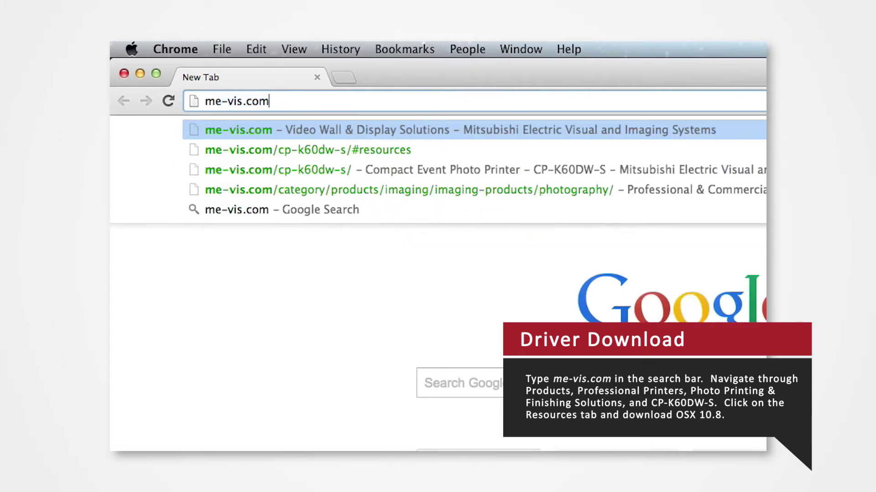
key(Return)
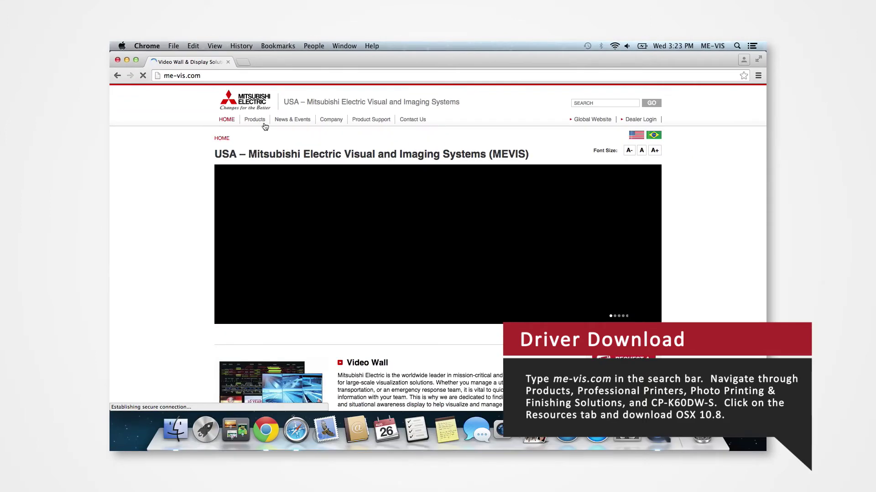
mouse_move(265, 126)
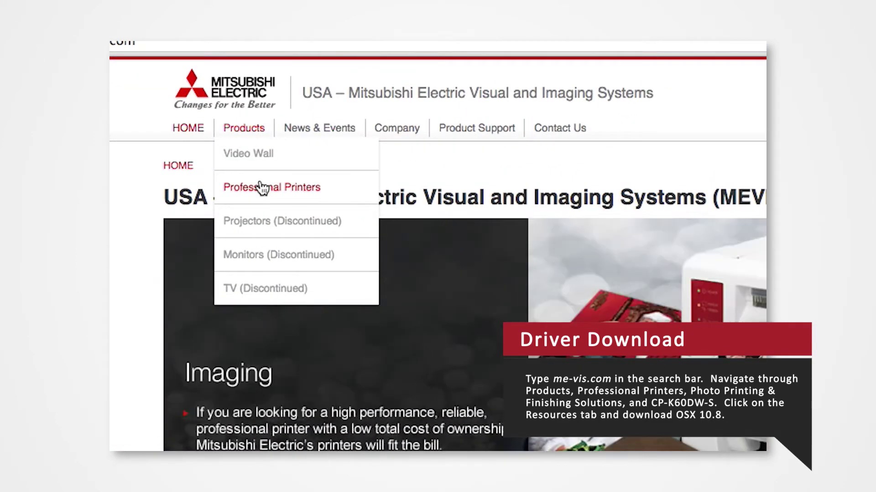
click(262, 187)
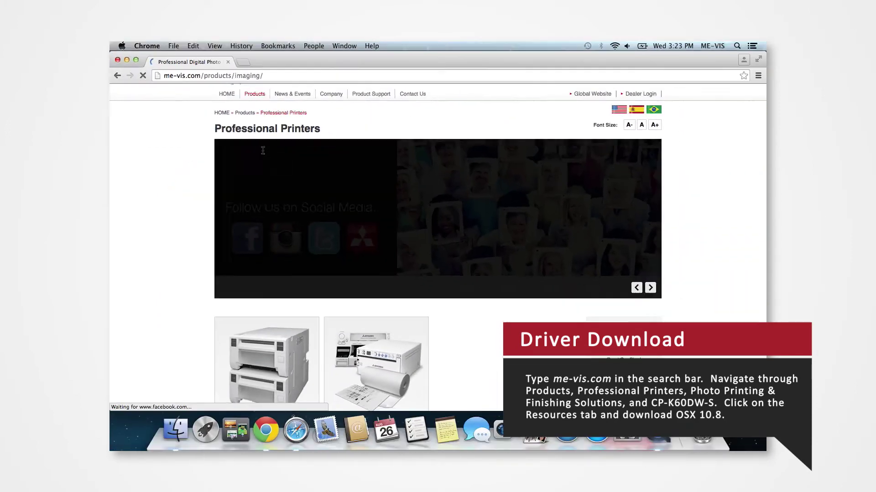
Step: Open Photo Printing and Finishing Solutions, then the CP-K60DW-S product page
scroll(253, 250, down, 5)
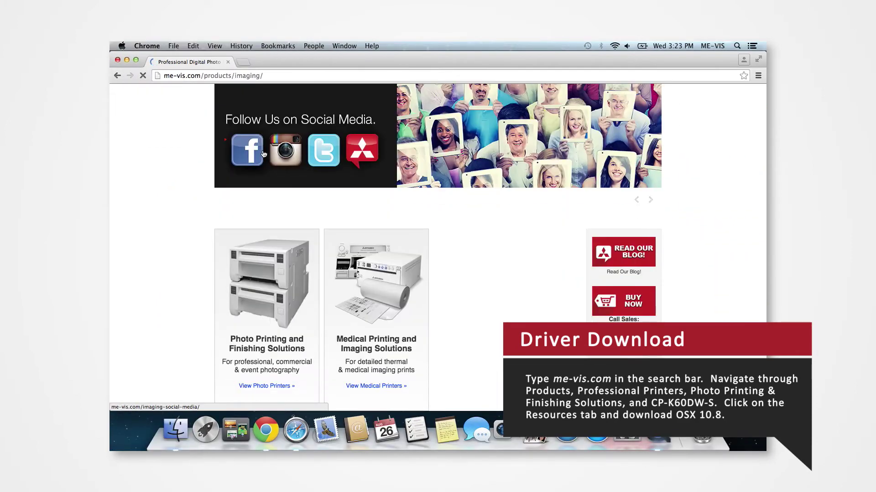
scroll(264, 154, down, 4)
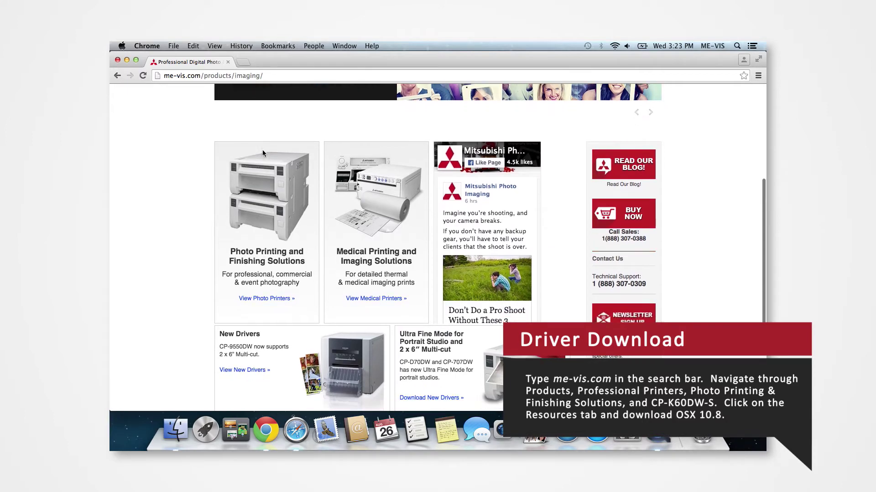
scroll(262, 152, down, 2)
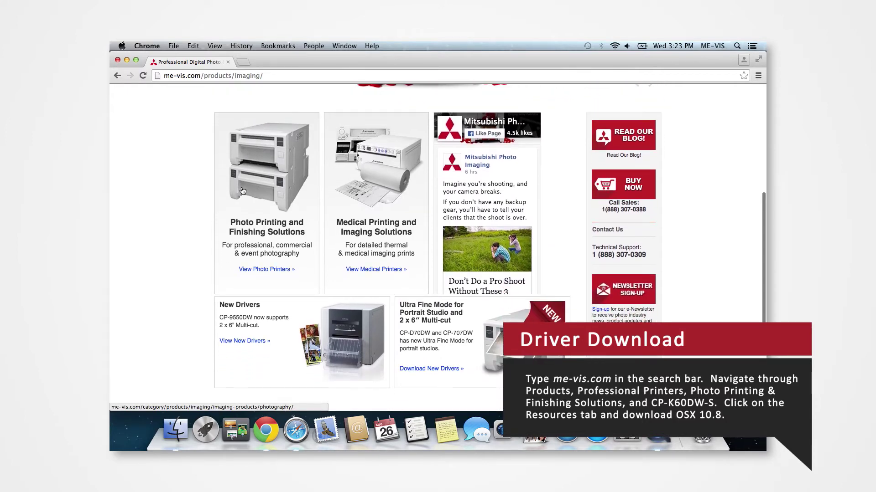
click(246, 189)
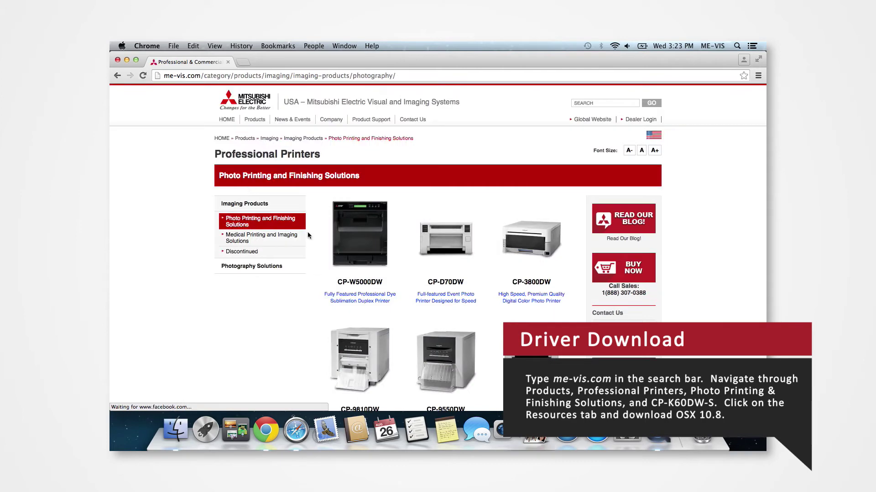
scroll(189, 302, down, 5)
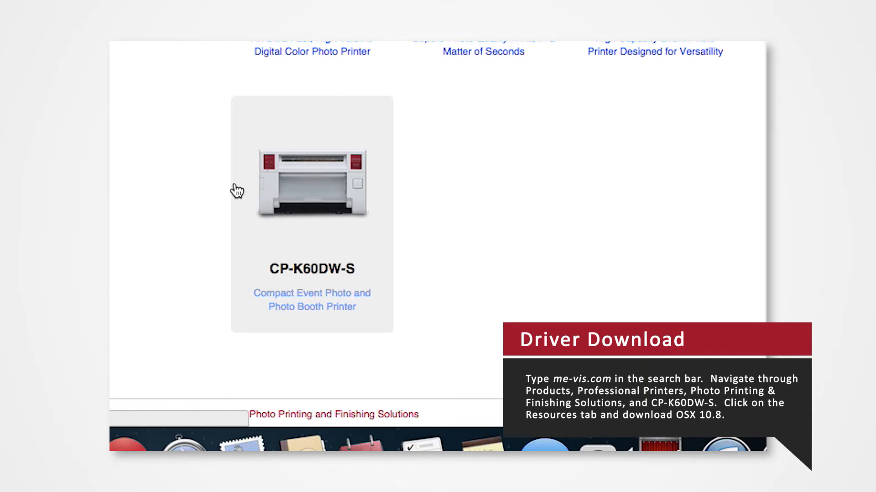
click(235, 187)
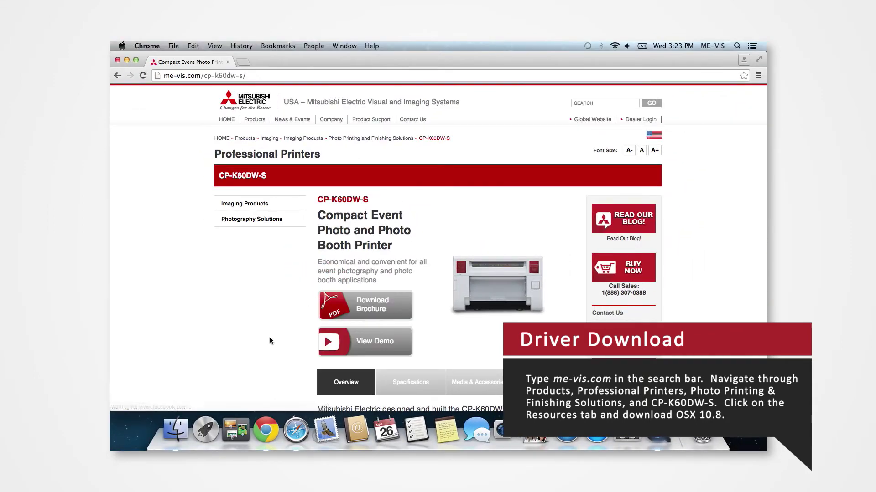
Step: Save the OS X 10.8 / OS X 10.9 driver CPS60M_Ver100.zip to the Desktop, then minimize Chrome
scroll(270, 338, down, 5)
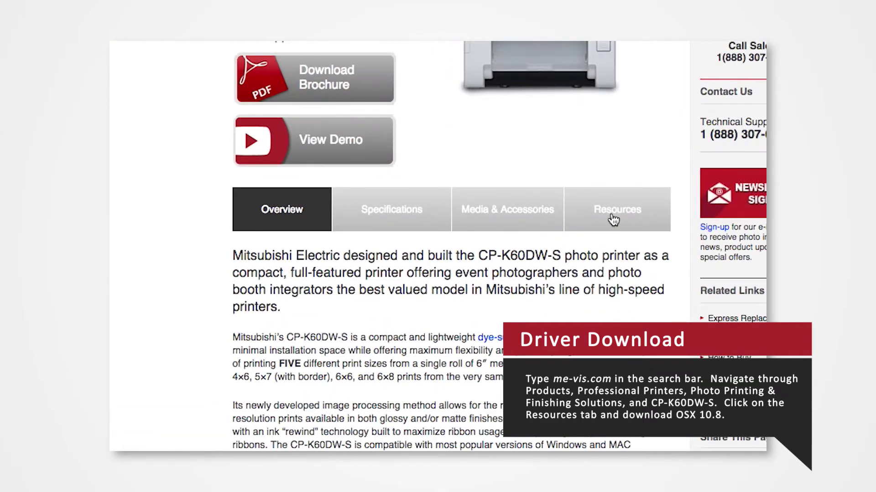
click(614, 220)
scroll(451, 246, down, 5)
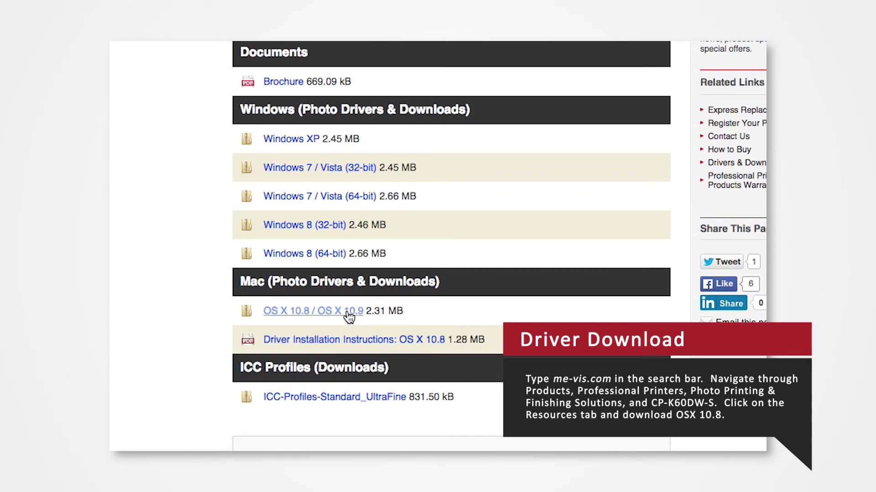
right_click(349, 314)
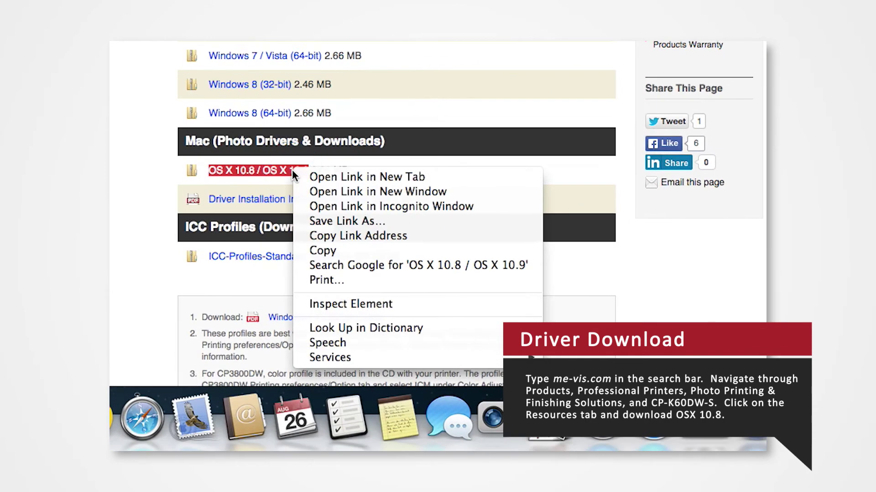
click(346, 223)
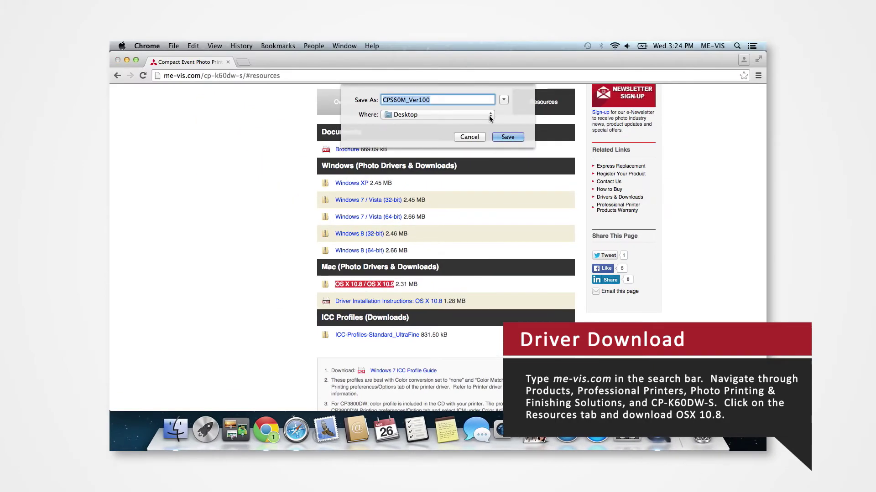
click(489, 115)
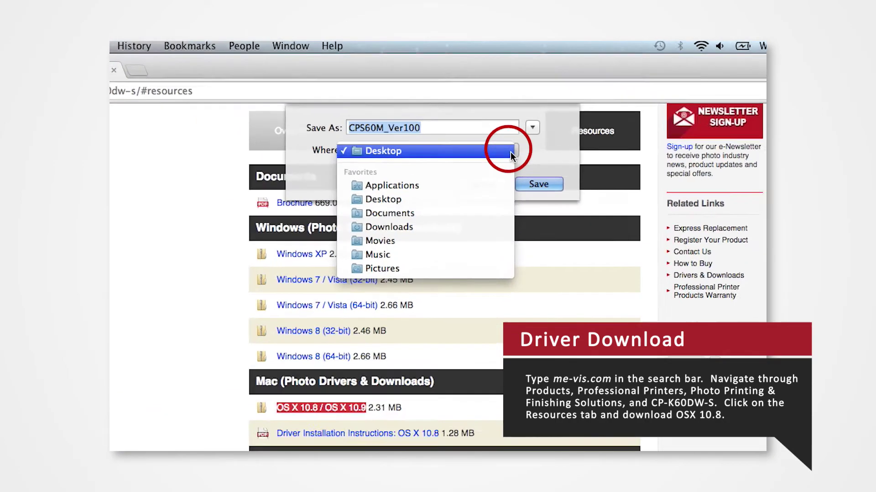
click(489, 116)
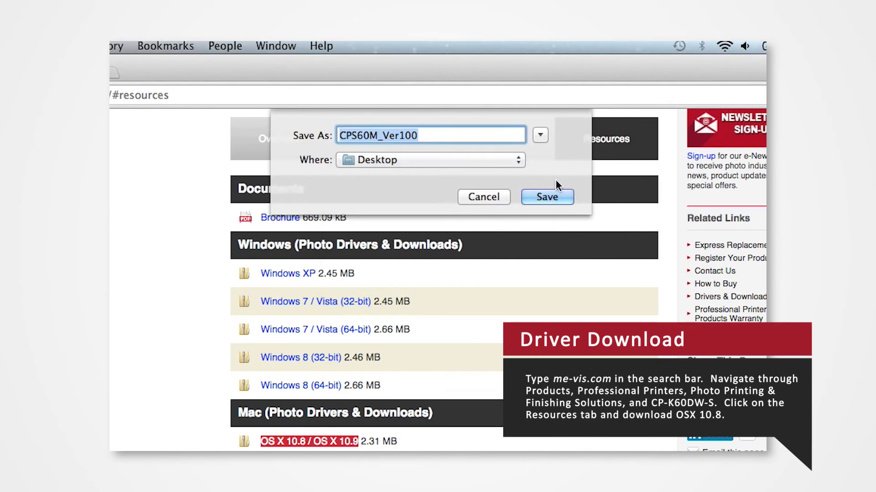
click(553, 196)
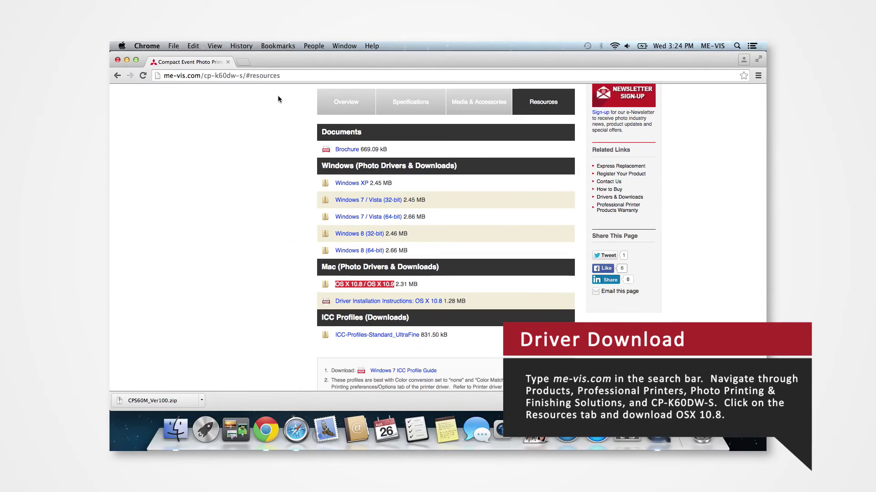
click(127, 60)
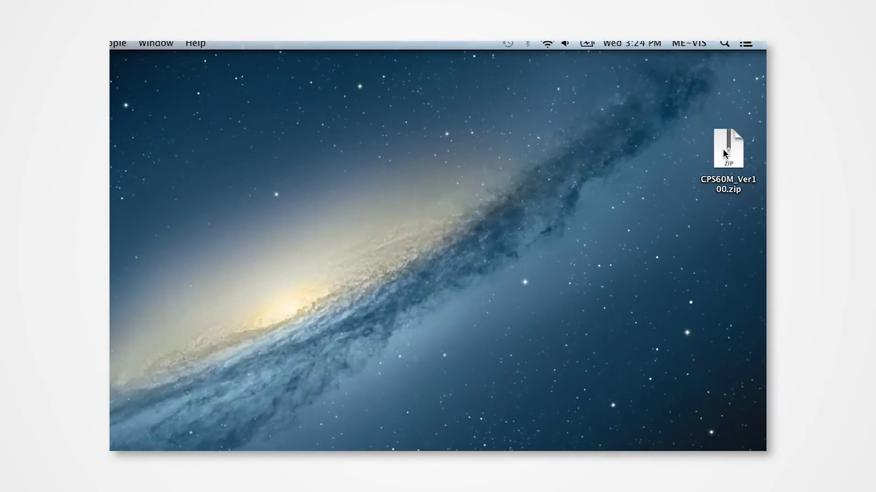
Step: Extract CPS60M_Ver100.zip on the Desktop and open the CPS60M_Ver100 folder
click(738, 119)
key(super+o)
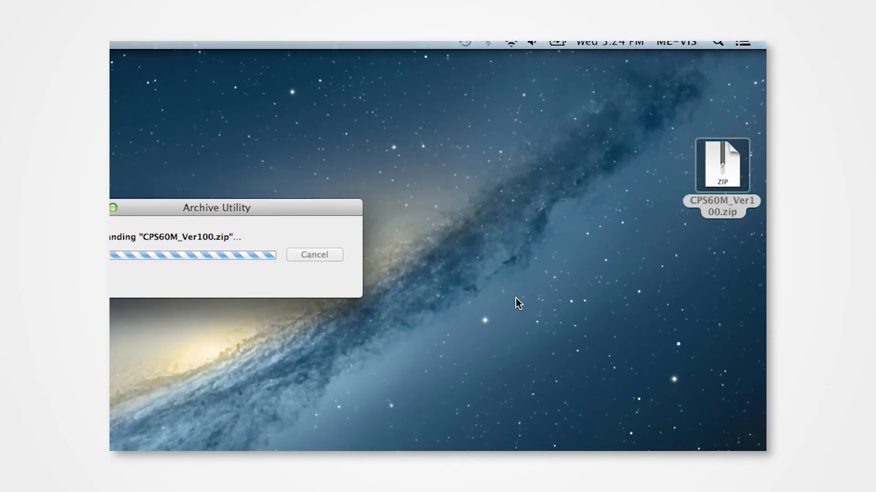
drag(628, 146, 744, 263)
drag(726, 185, 353, 357)
click(353, 332)
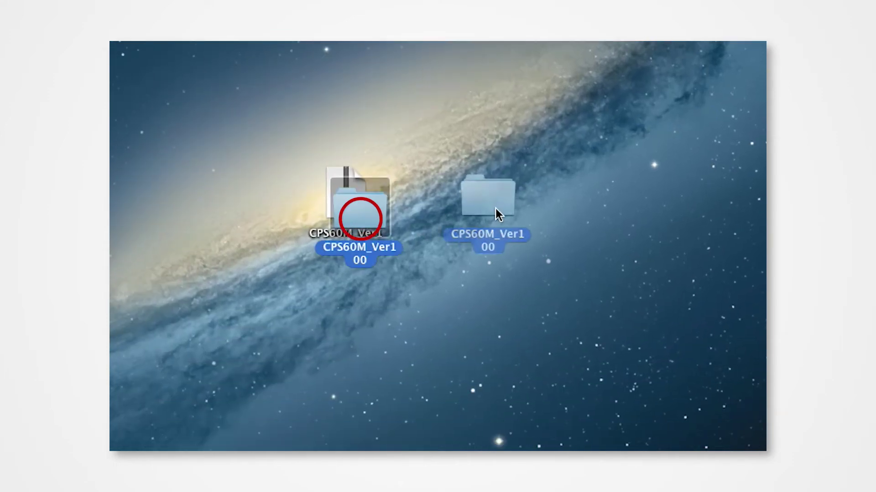
drag(496, 209, 503, 207)
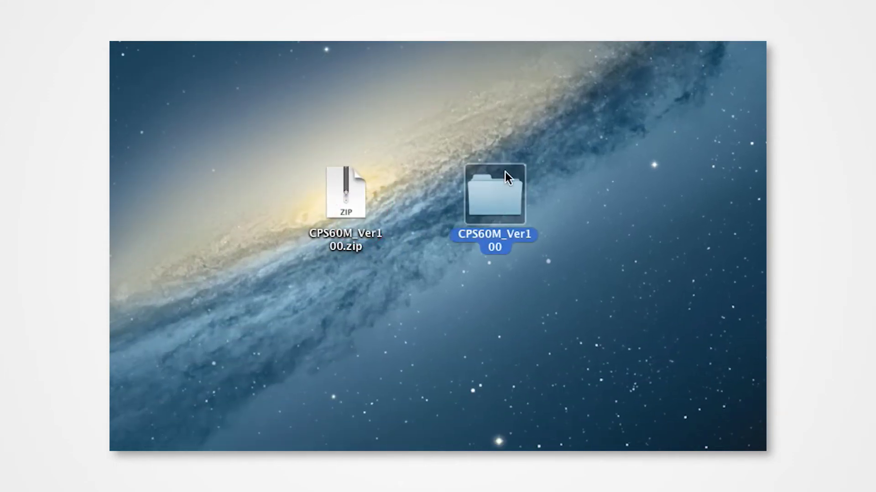
double_click(507, 195)
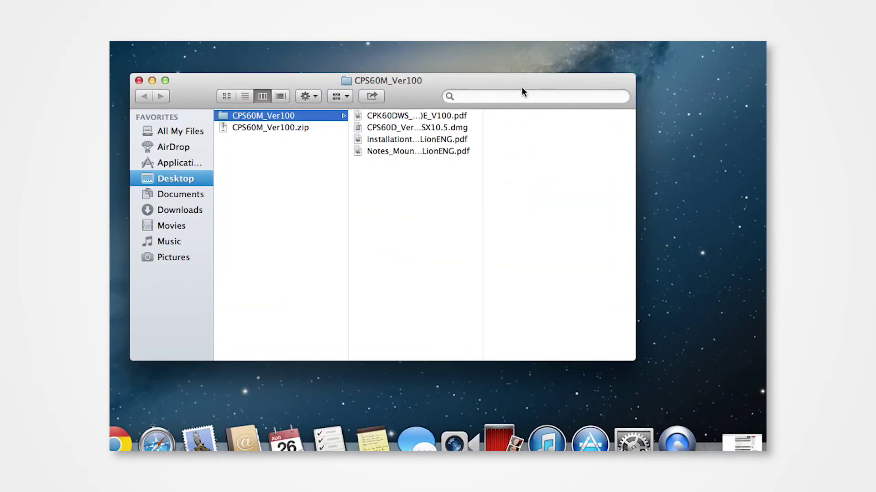
Step: Mount the driver disk image, try the CPS60MacOSX10.5 installer, and dismiss the unidentified-developer warning
click(426, 130)
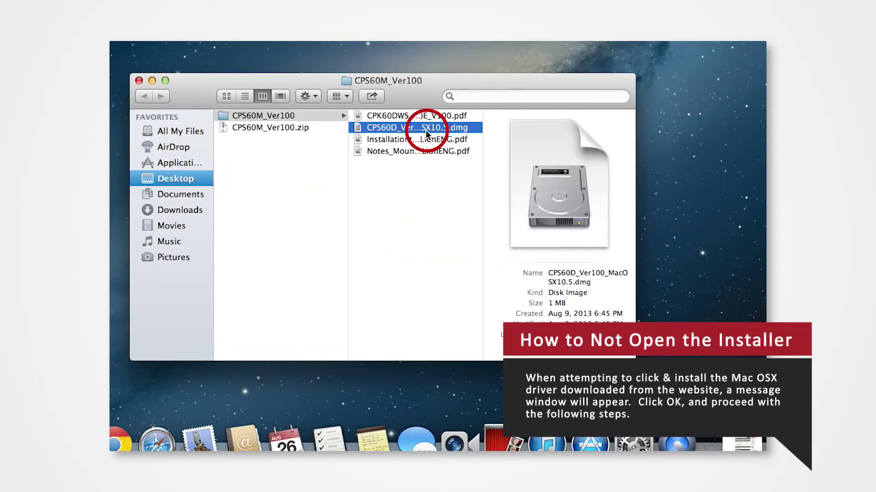
double_click(425, 130)
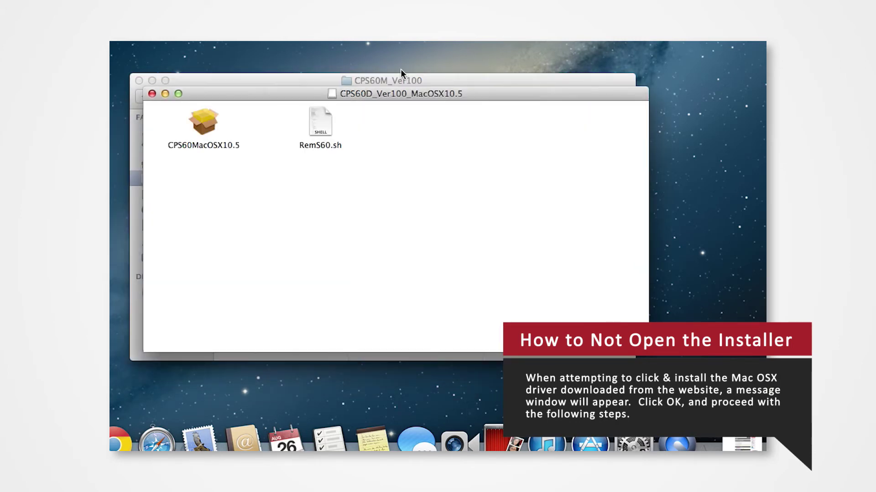
click(211, 126)
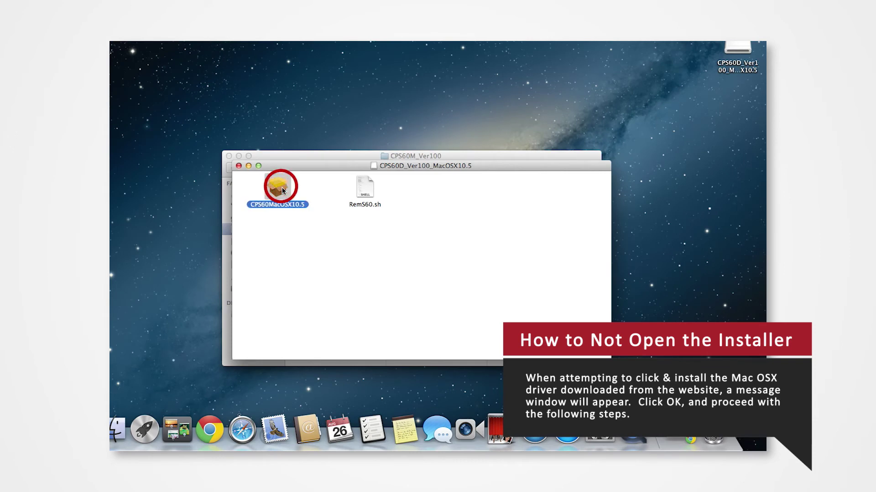
double_click(279, 188)
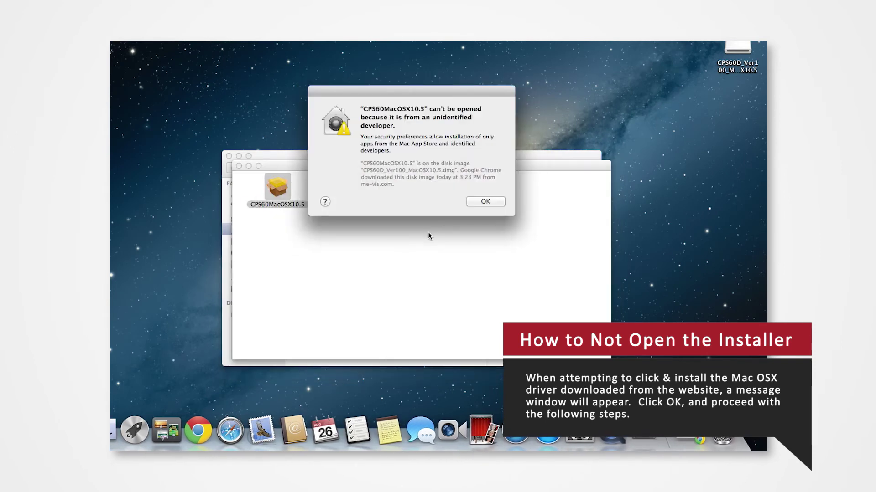
click(477, 202)
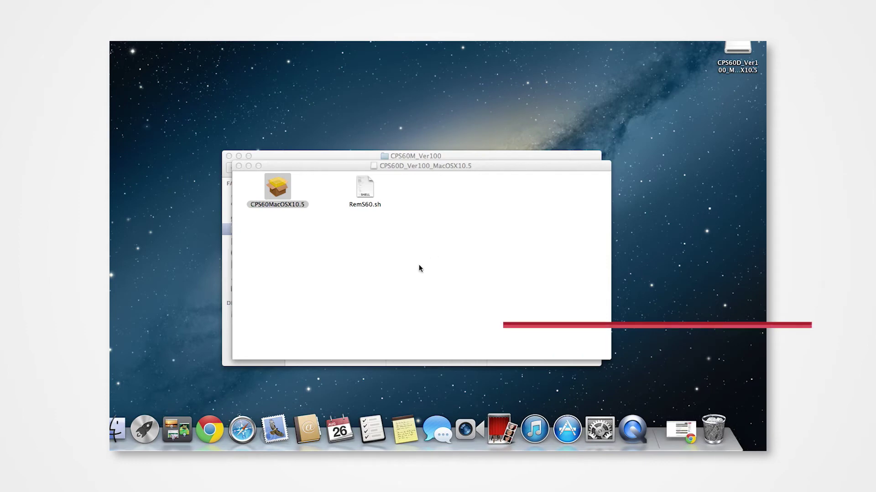
Step: Open the CPS60MacOSX10.5 package despite the unidentified-developer restriction
ctrl+click(283, 187)
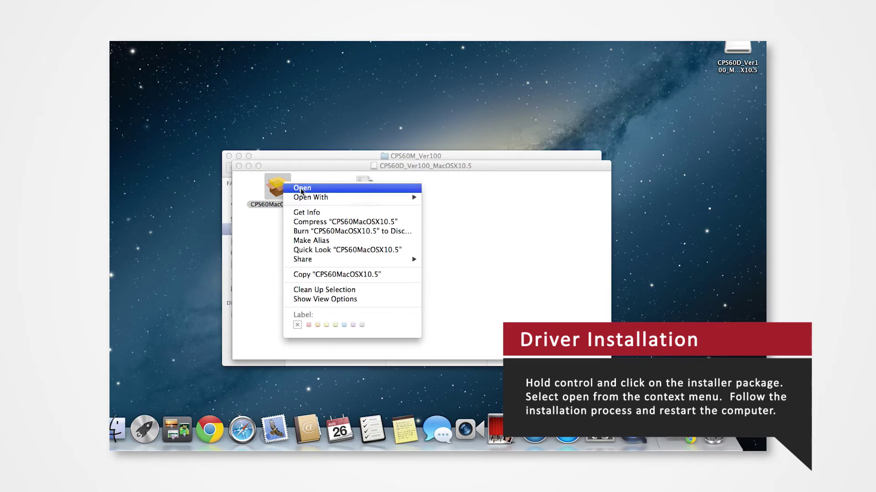
click(301, 189)
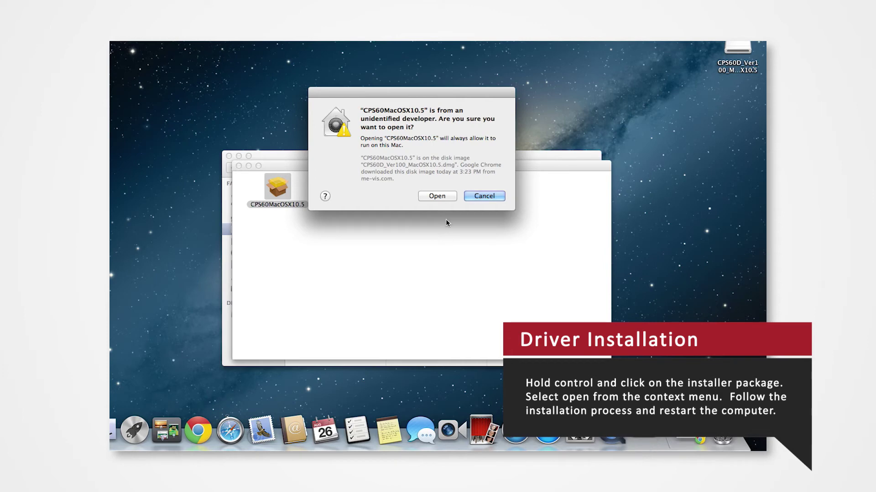
click(442, 196)
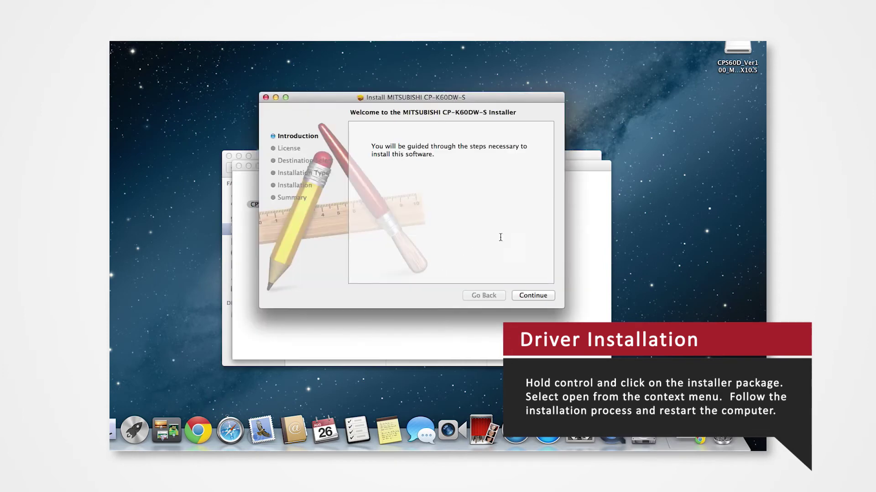
Step: Accept the license, install with the account password, and agree to the required restart
click(545, 295)
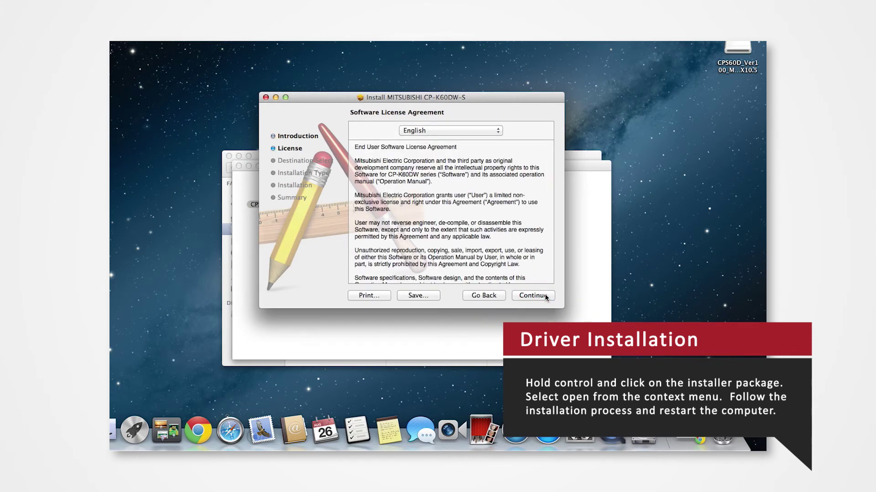
click(545, 296)
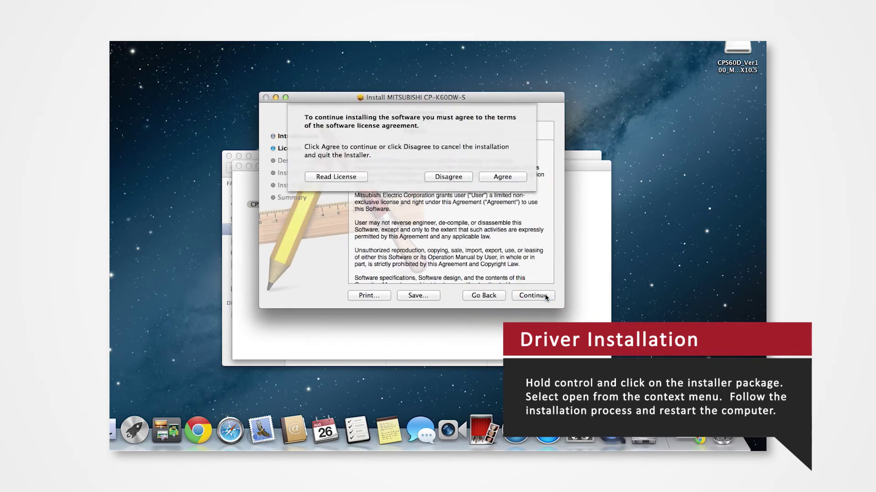
click(515, 177)
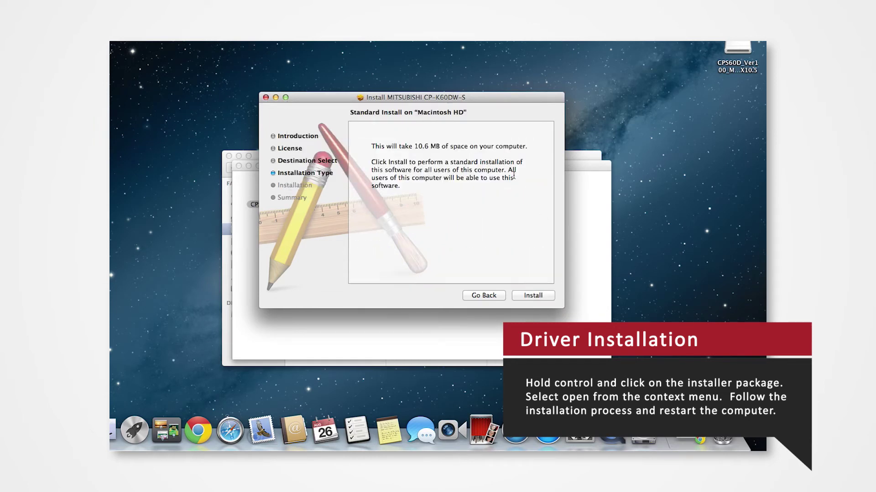
click(534, 296)
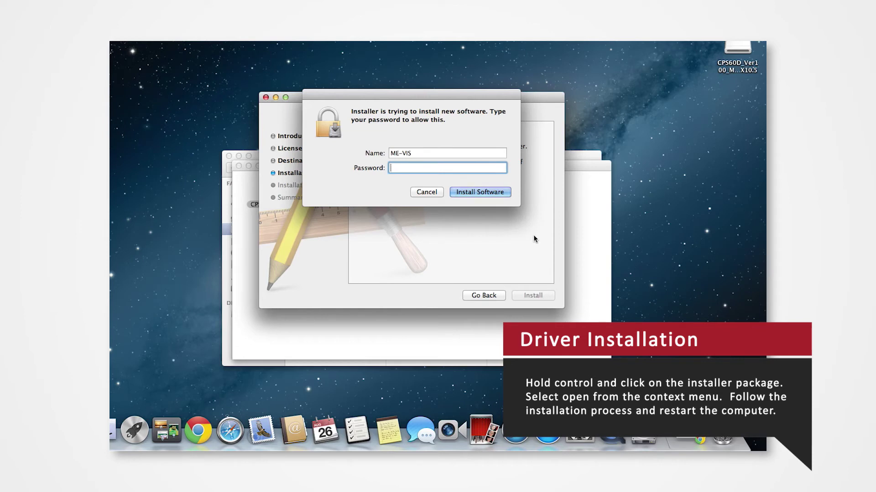
text(••••••••)
click(492, 194)
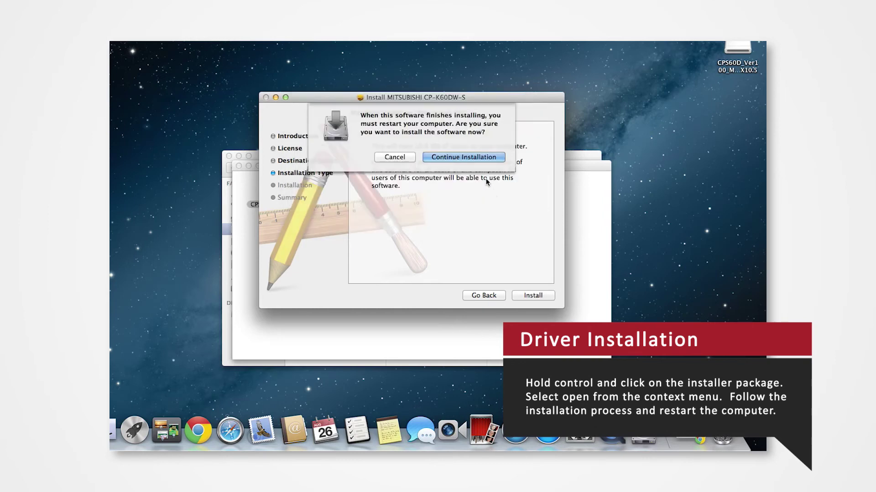
click(474, 158)
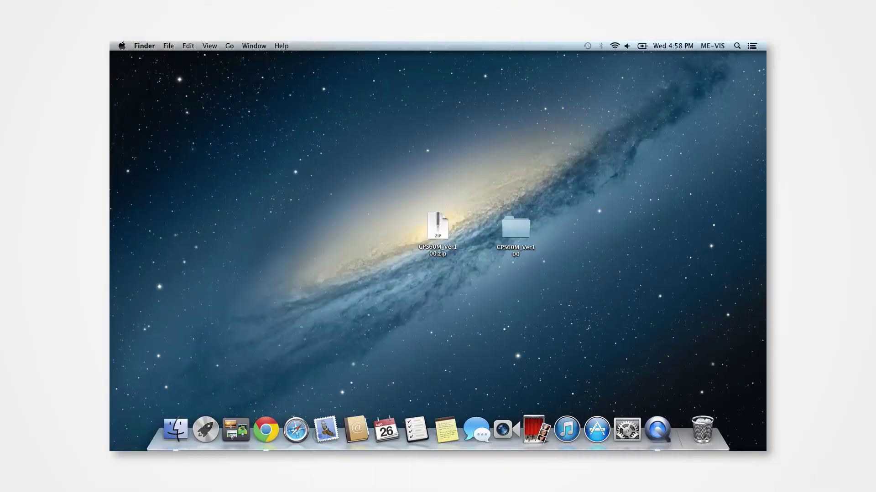
Step: Find and launch System Preferences with a Spotlight search for 'system preferences'
click(736, 46)
text(system)
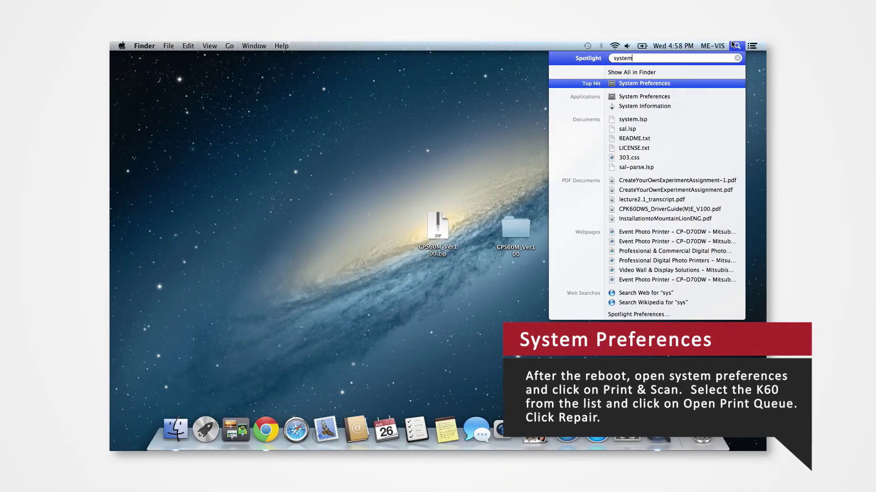
text( preferences)
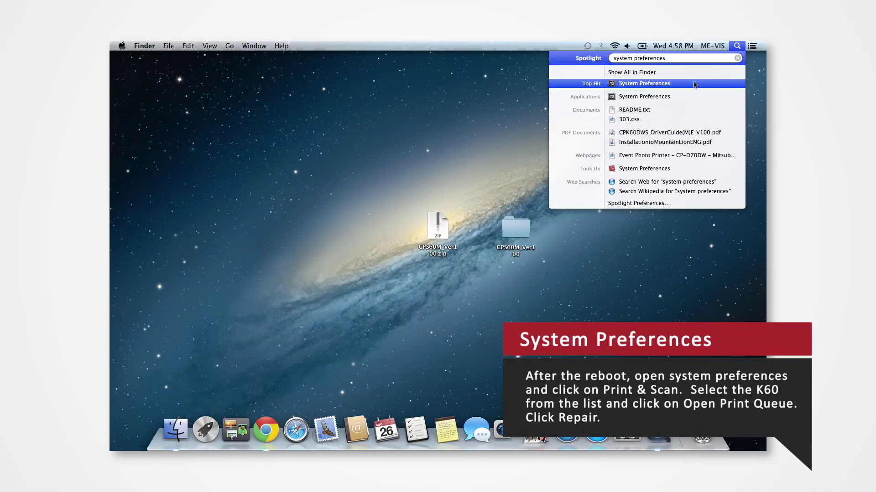
click(692, 85)
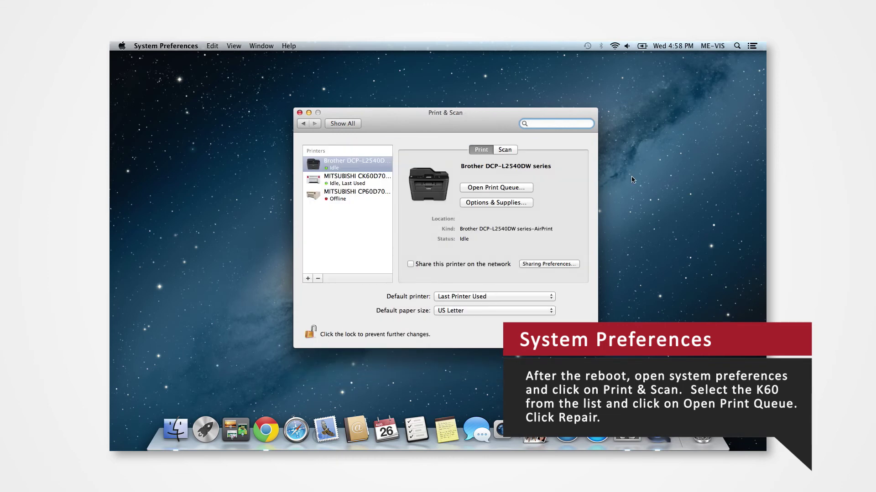
Step: Repair the MITSUBISHI CK60D70D707D printer software with the account password and bring its queue forward
click(371, 183)
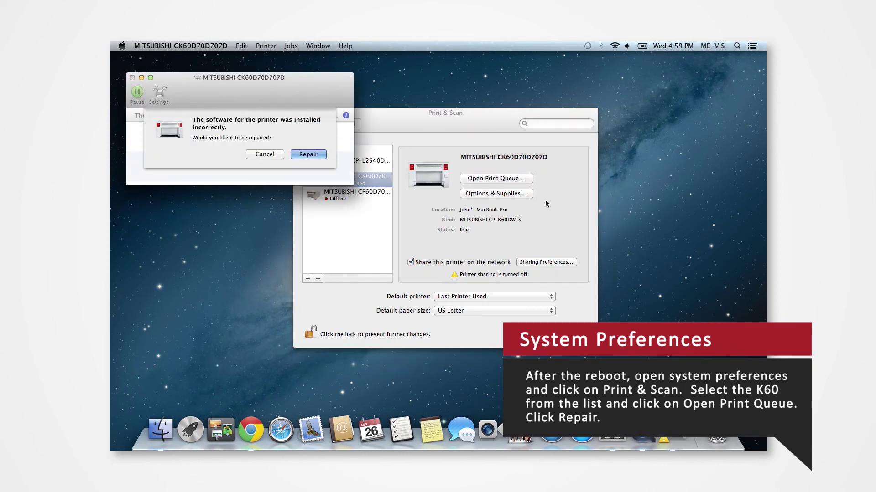
click(319, 155)
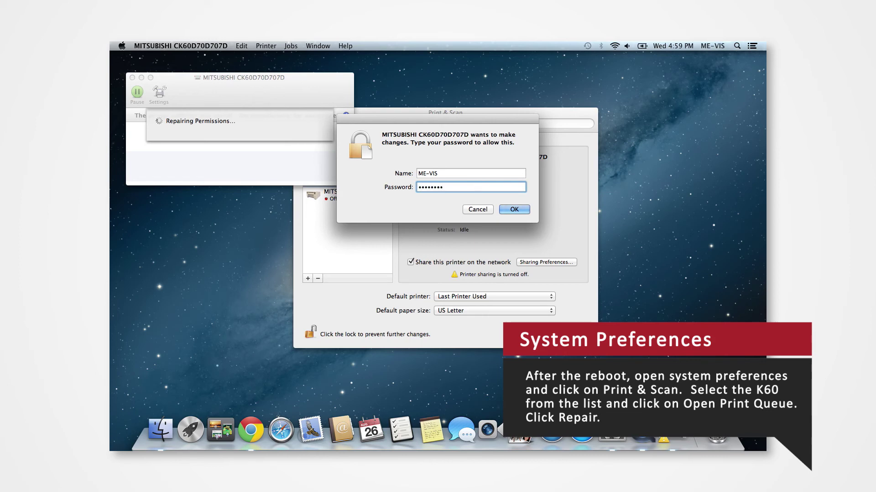
click(520, 211)
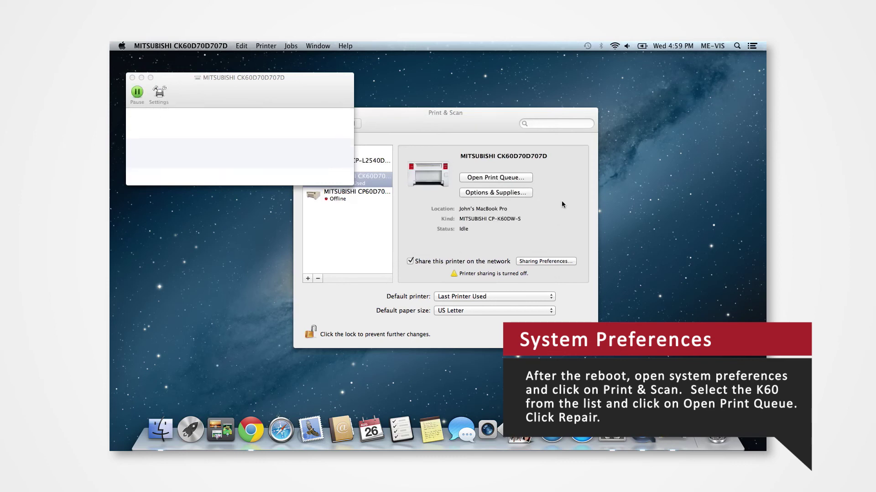
click(324, 81)
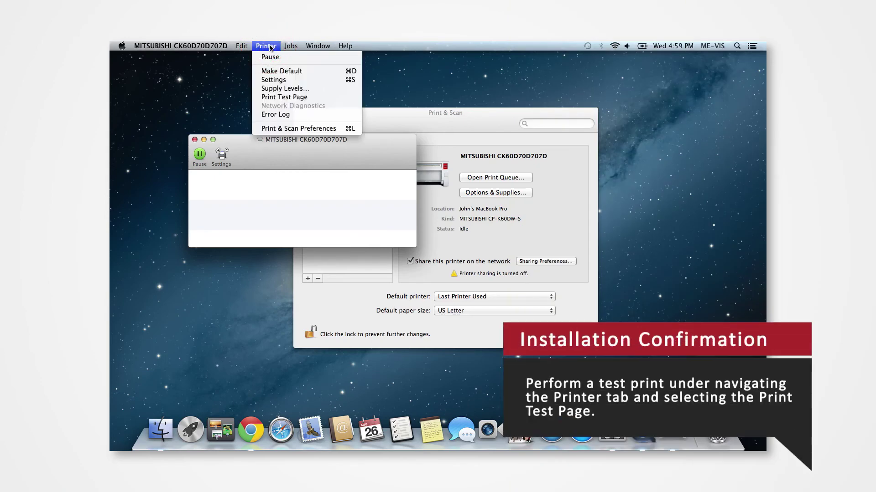
Step: Print a test page from the MITSUBISHI CK60D70D707D queue's Printer menu
click(293, 97)
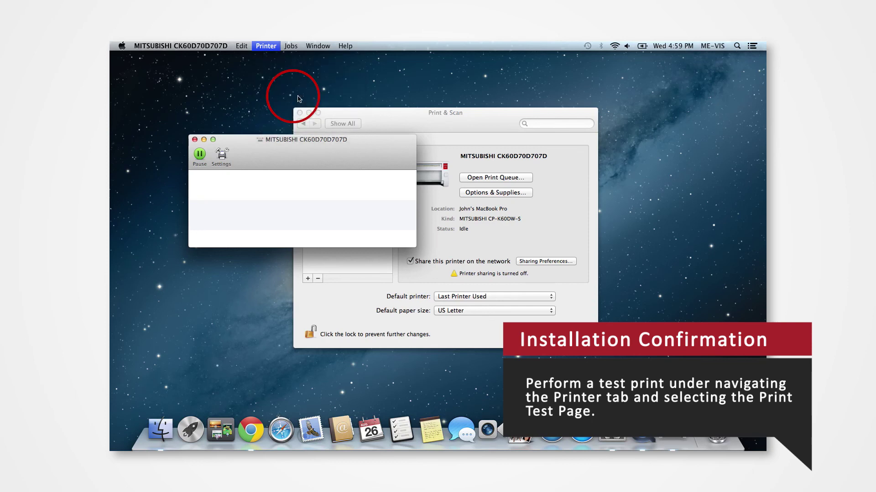